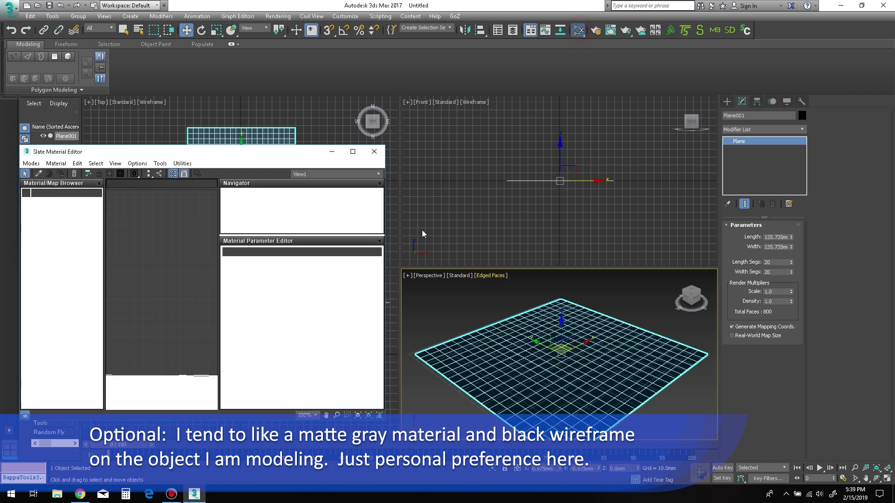
Create a Standard material in the Slate Material Editor, assign it to the plane, and close the editor
left_click(59, 193)
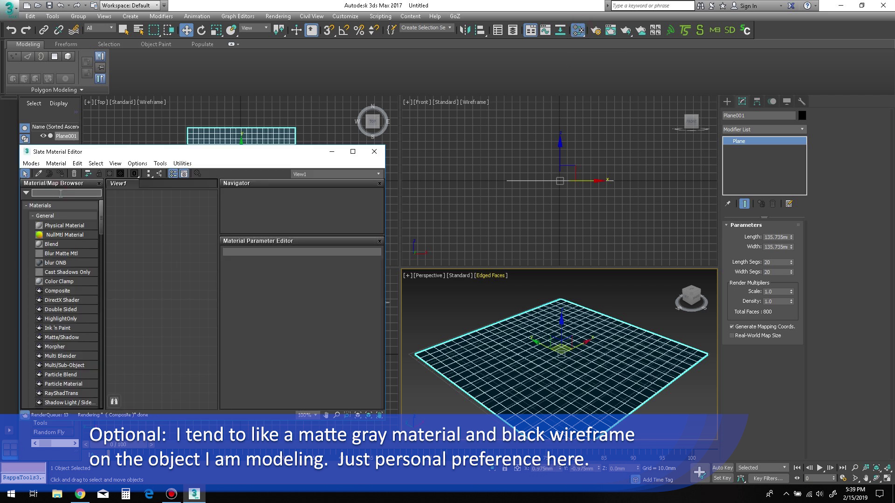
type("standard")
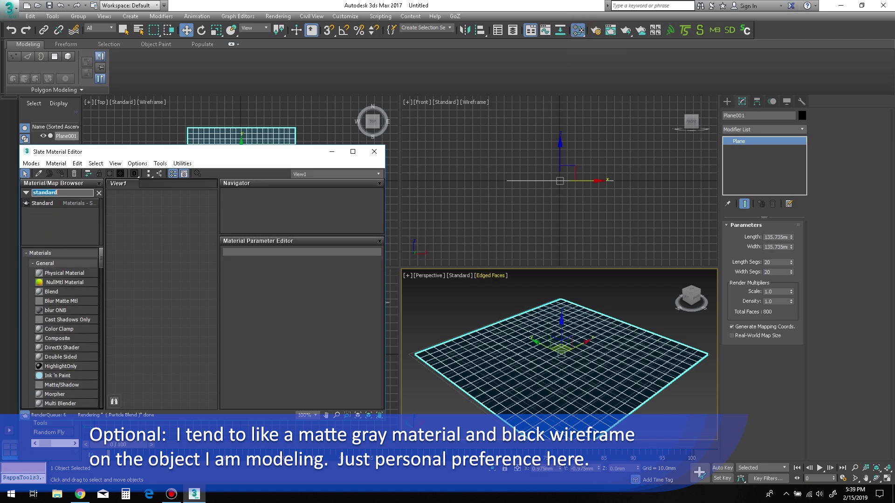
double_click(42, 204)
left_click_drag(194, 300, 498, 364)
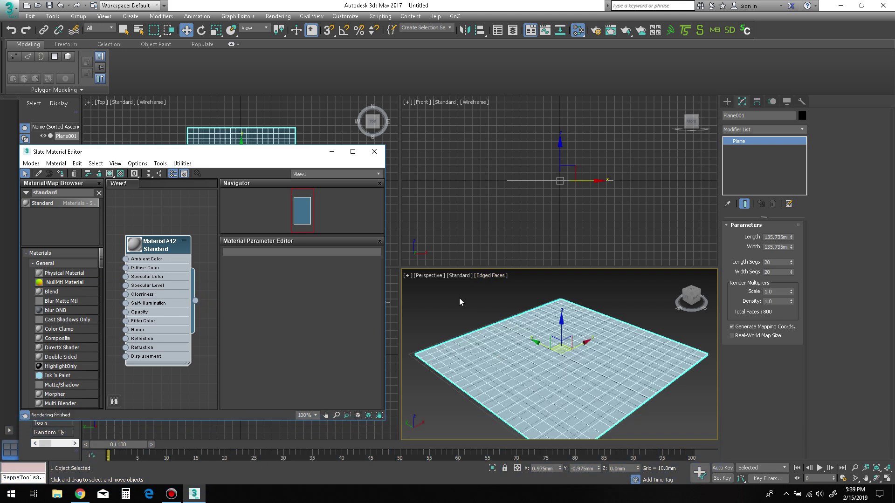
left_click(375, 151)
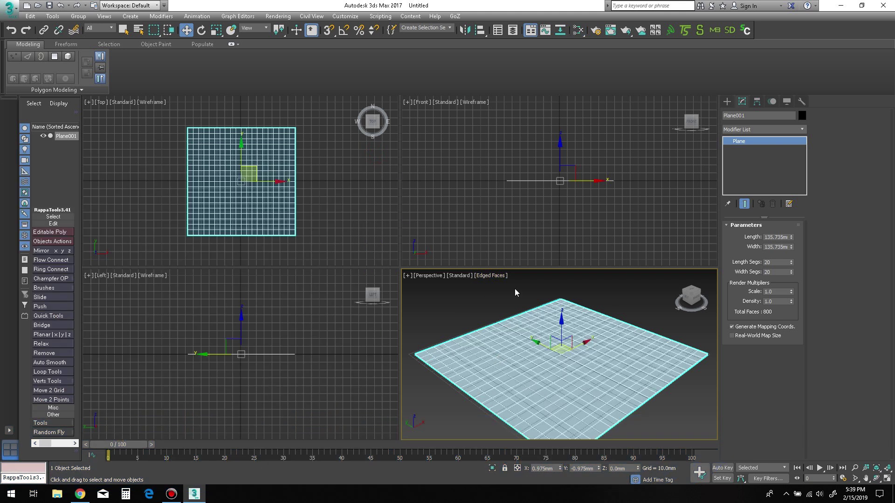
Add an Invert_MCG modifier to the plane in a maximized Perspective view
middle_click_drag(612, 362, 613, 359, "alt")
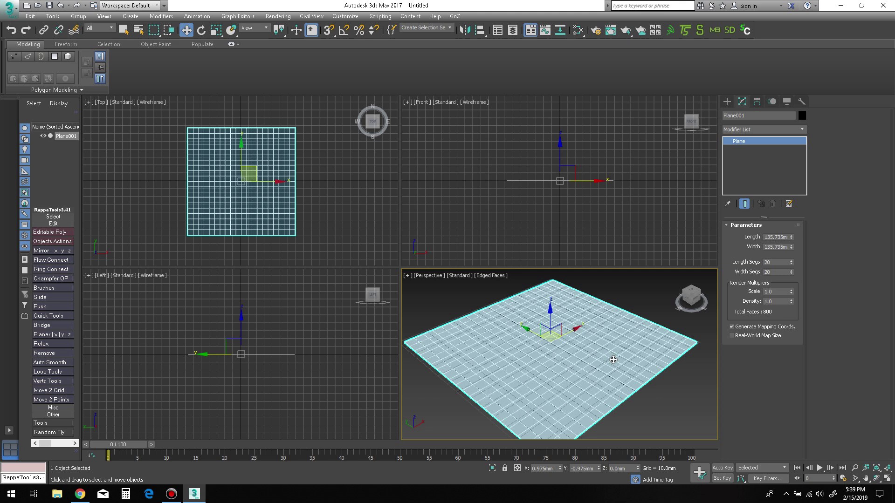
key("ctrl+w")
middle_click_drag(535, 282, 566, 291)
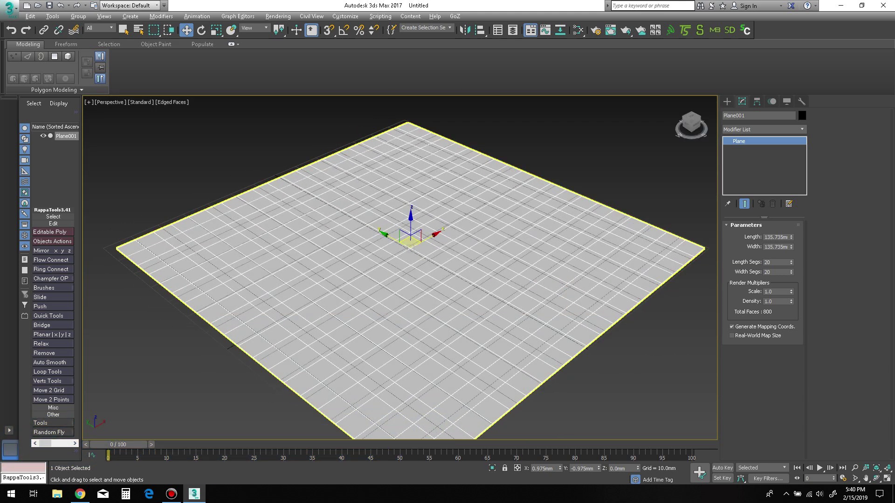
scroll(524, 284, "down", 3)
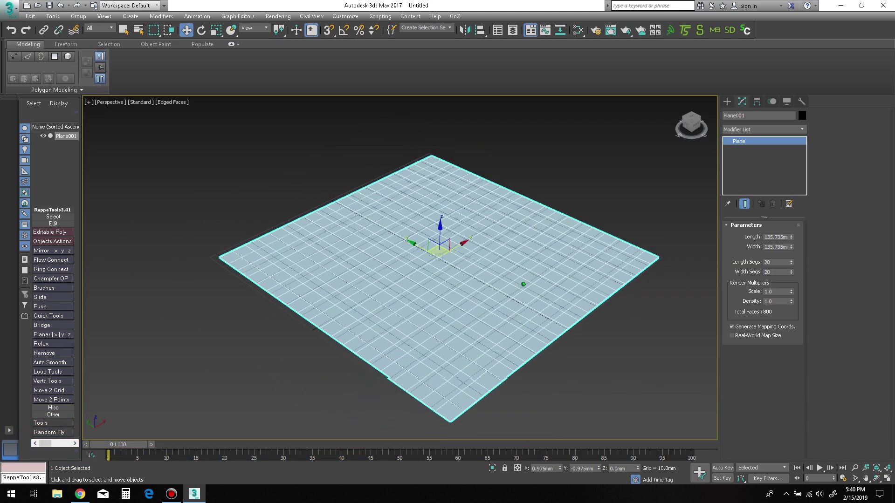
left_click(803, 129)
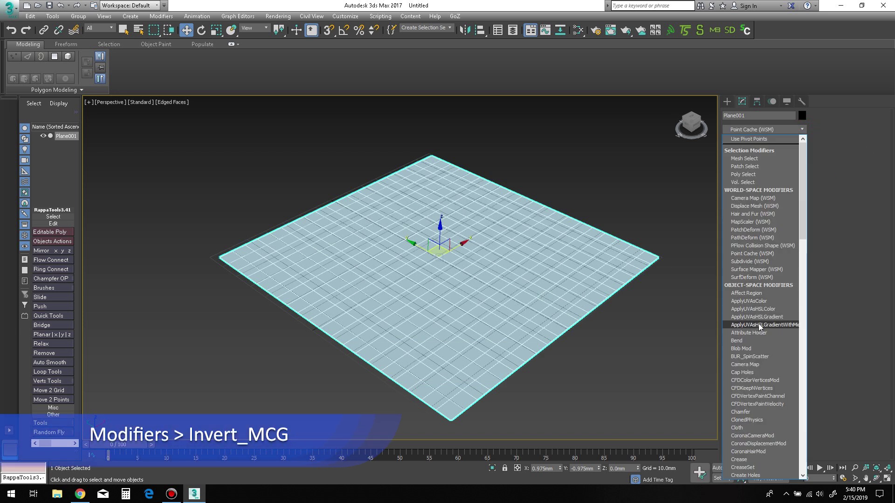
scroll(758, 323, "down", 10)
left_click(759, 323)
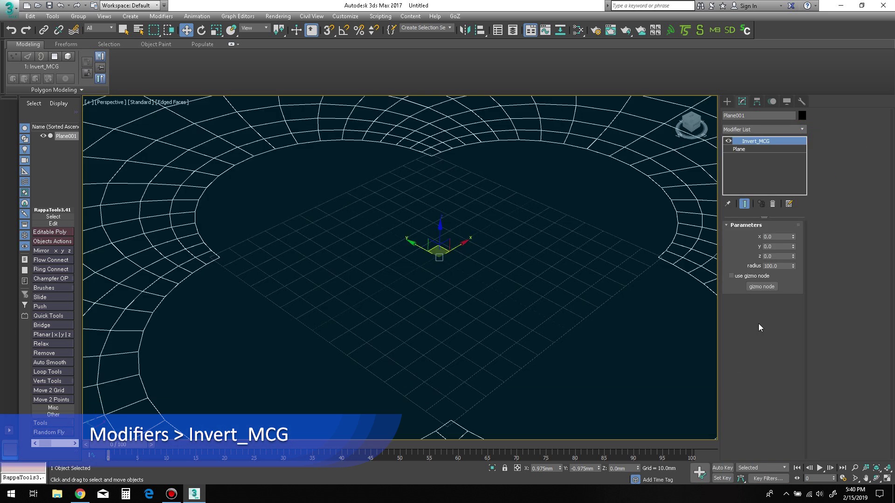
Set the Invert_MCG modifier's z parameter to 25 to bend the plane into a sphere
right_click(791, 255)
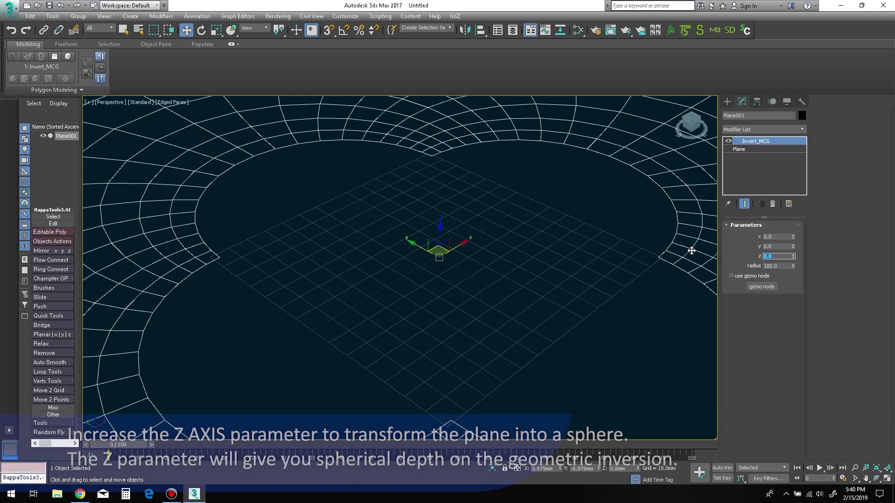
type("25")
key("Return")
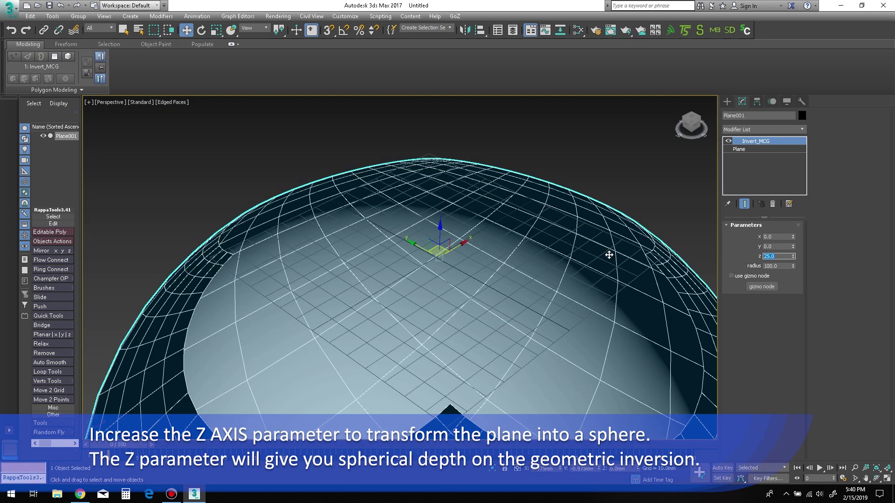
scroll(496, 282, "down", 5)
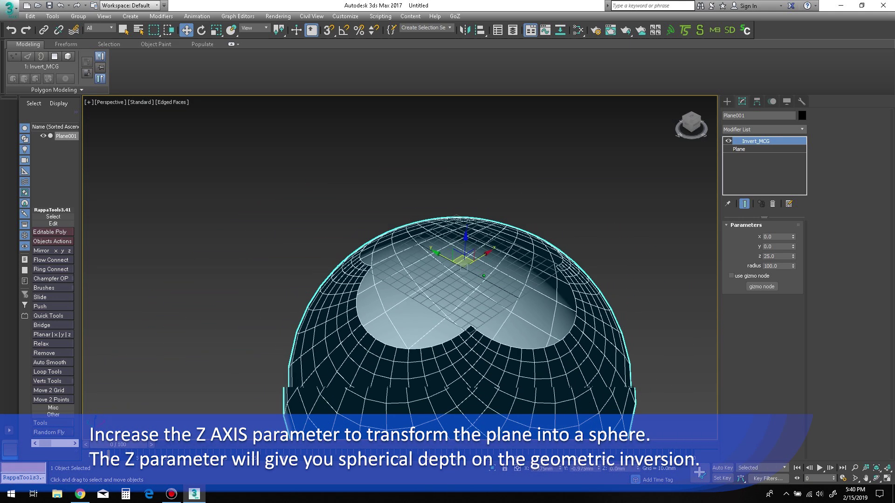
mouse_move(492, 326)
middle_mouse_down("alt")
mouse_move(480, 311)
mouse_move(520, 316)
mouse_move(499, 308)
mouse_move(547, 336)
mouse_move(574, 336)
mouse_move(513, 339)
mouse_move(490, 300)
mouse_move(505, 325)
mouse_move(515, 285)
mouse_move(502, 315)
middle_mouse_up("alt")
scroll(540, 336, "down", 2)
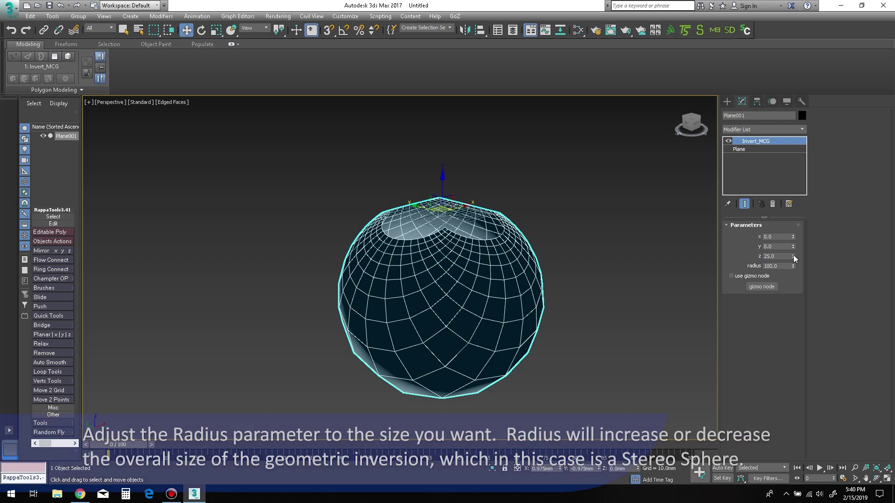
Set the Invert_MCG modifier's radius to 50 to size the sphere
left_click_drag(793, 266, 793, 328)
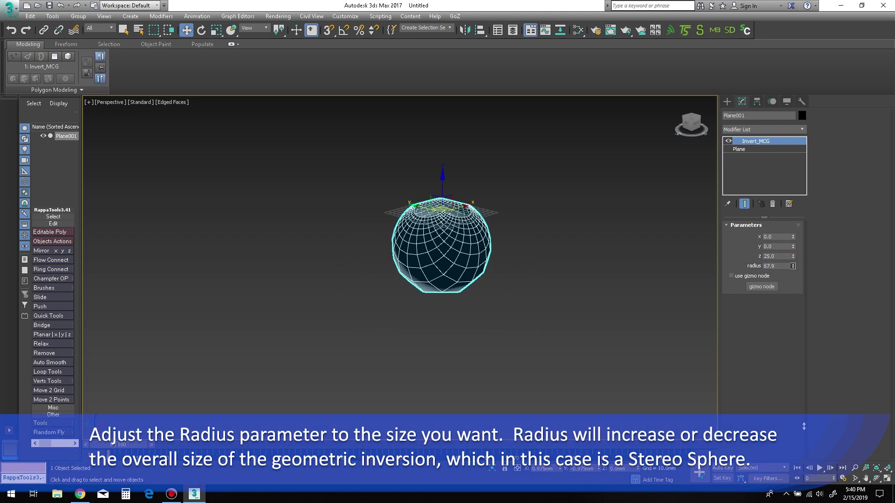
scroll(446, 217, "up", 6)
double_click(778, 266)
type("50")
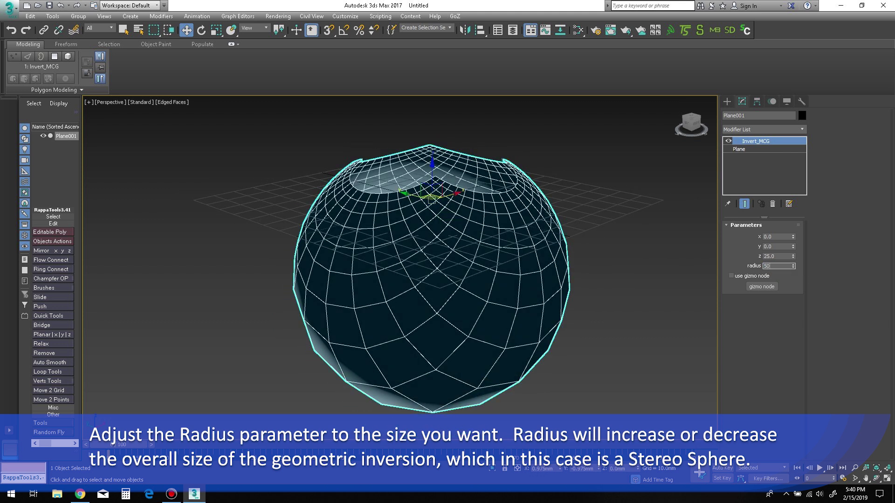
key("Return")
middle_click_drag(471, 208, 450, 226, "alt")
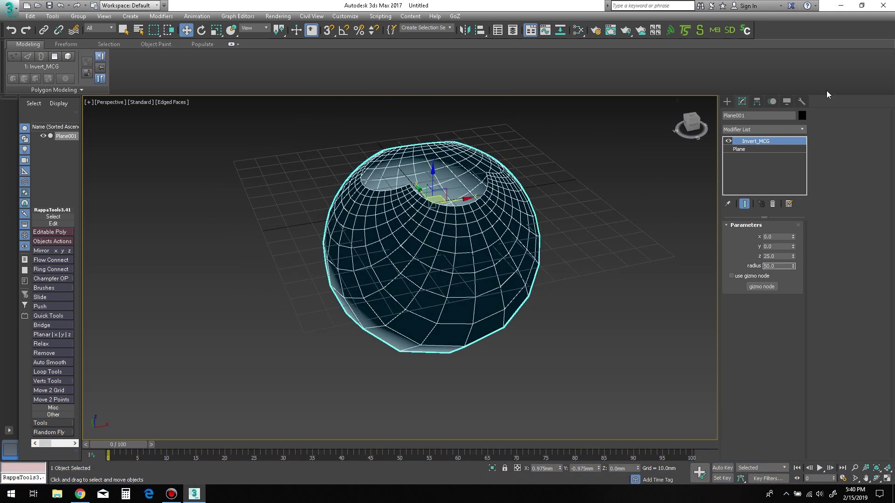
Add a Normal modifier above Invert_MCG to flip the sphere's polygon normals
left_click(798, 130)
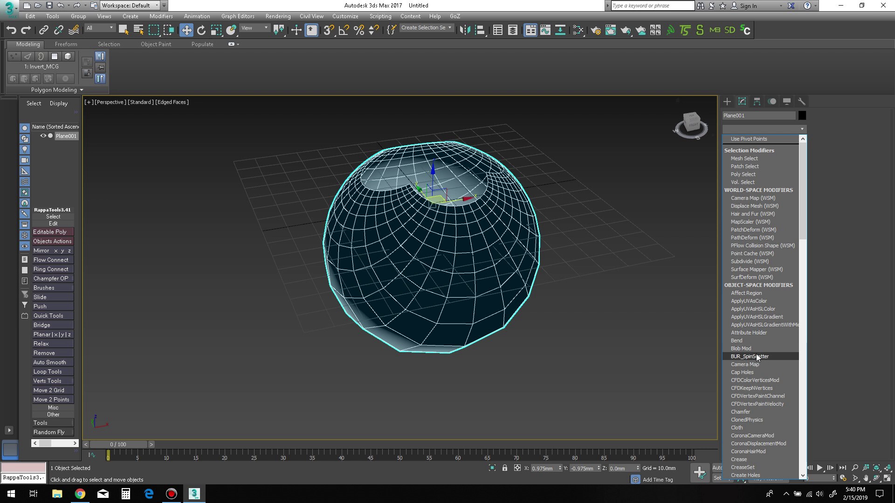
type("nor")
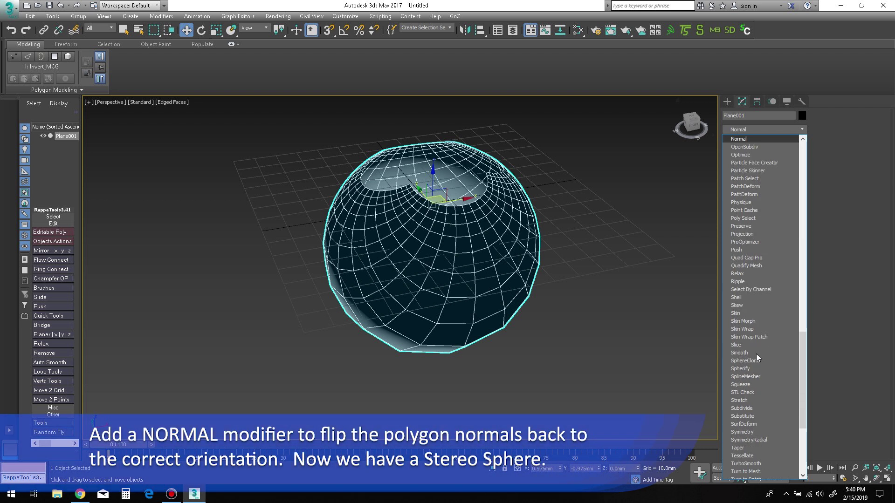
key("Return")
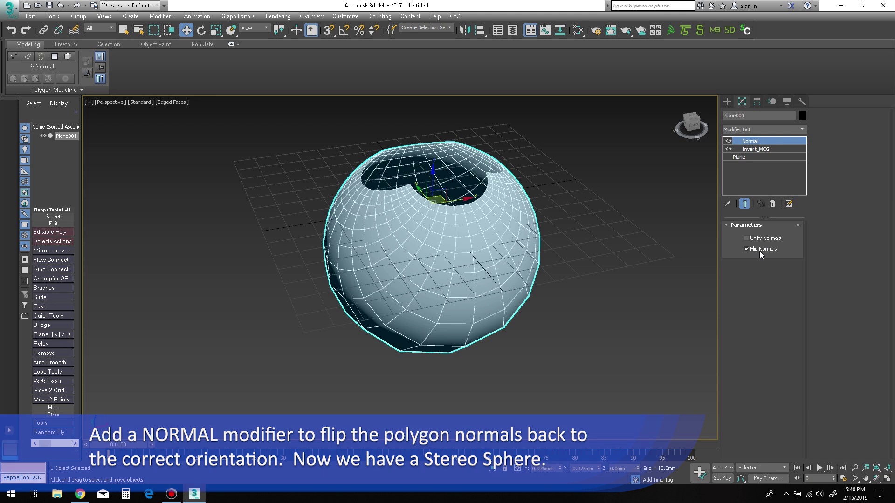
middle_click_drag(556, 221, 547, 225, "alt")
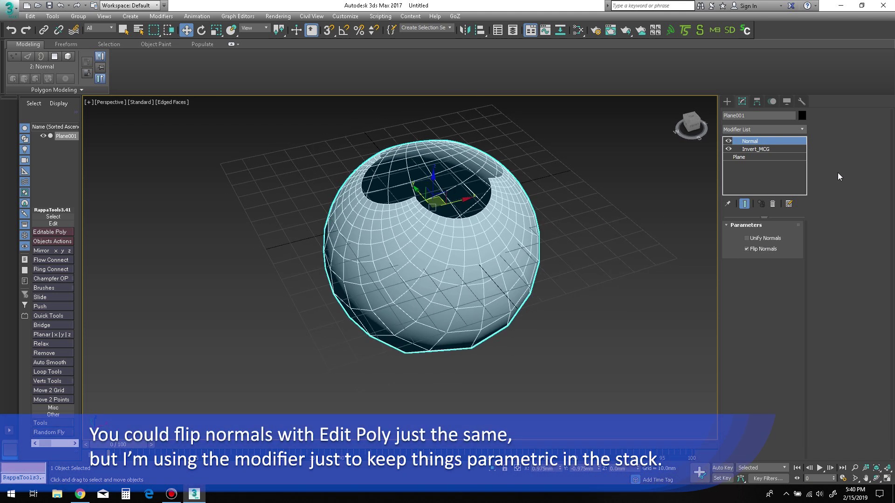
Add a Shell modifier to thicken the sphere with an outer amount of 3 mm
left_click(803, 130)
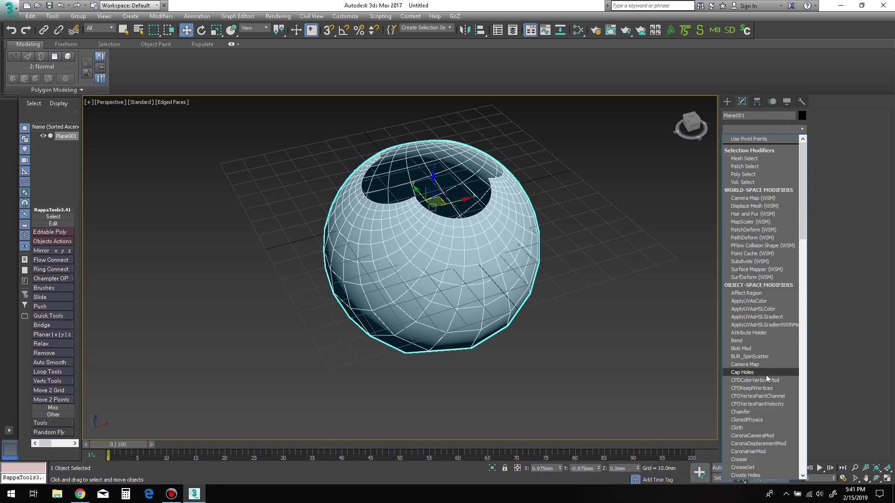
type("sh")
key("Return")
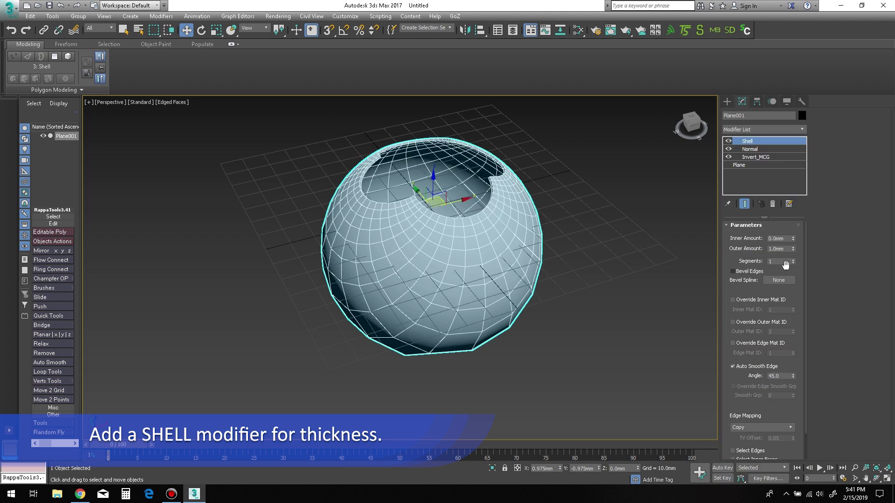
mouse_move(794, 251)
left_mouse_down()
mouse_move(795, 226)
mouse_move(794, 252)
left_mouse_up()
left_click(787, 250)
type("30..")
key("Escape")
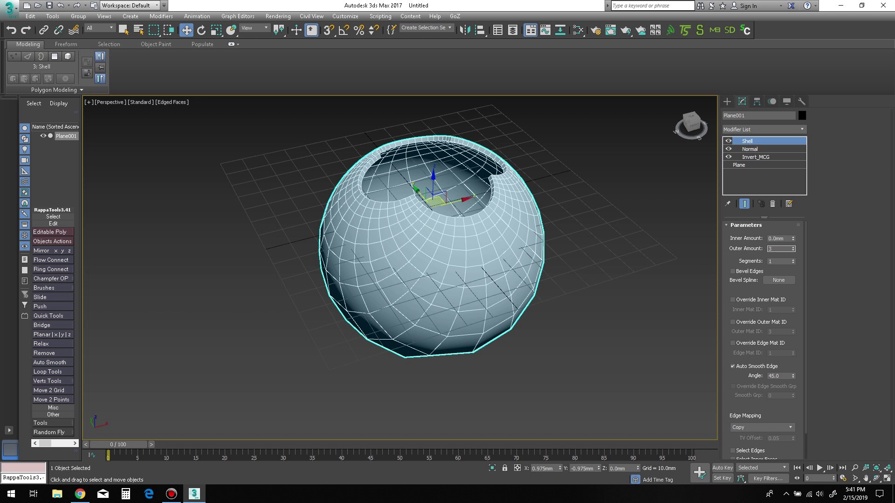
key("Return")
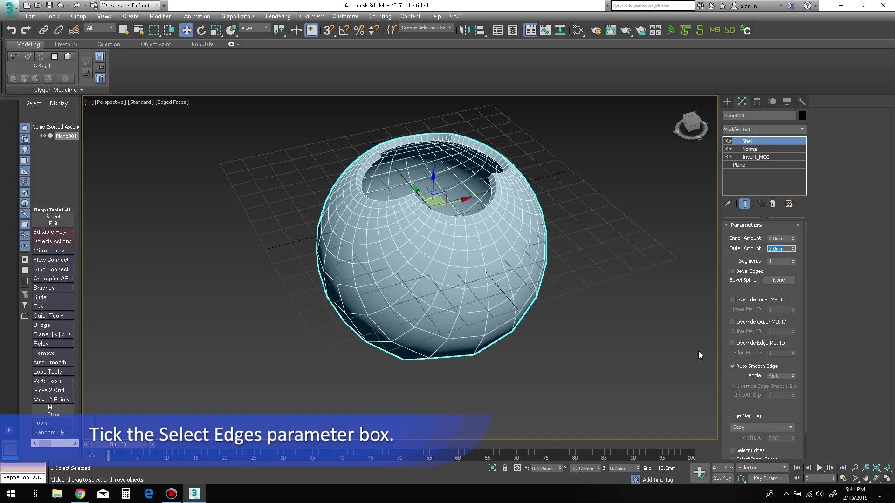
Enable Select Edges in the Shell modifier and apply an Edit Poly modifier on top of it
left_click_drag(760, 415, 756, 340)
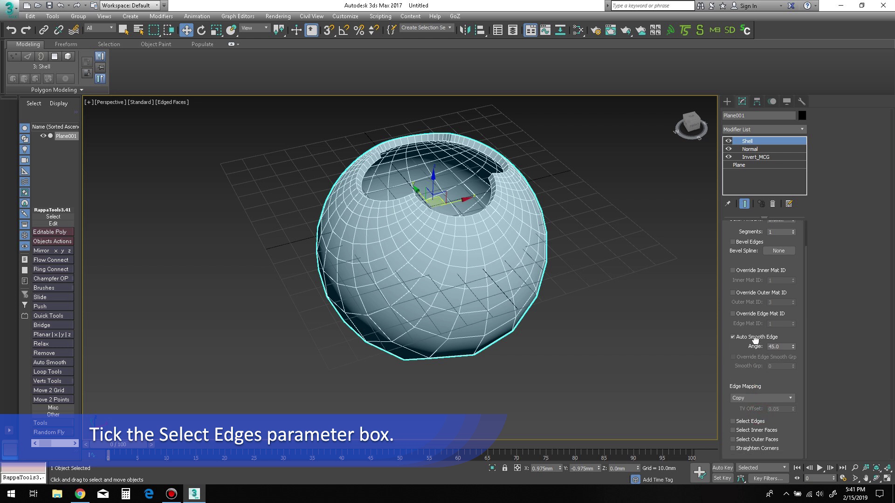
left_click(739, 423)
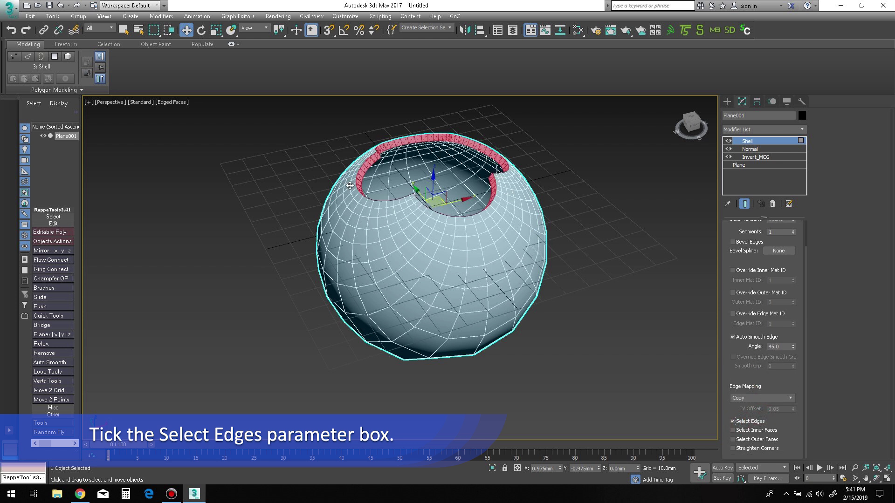
left_click(53, 90)
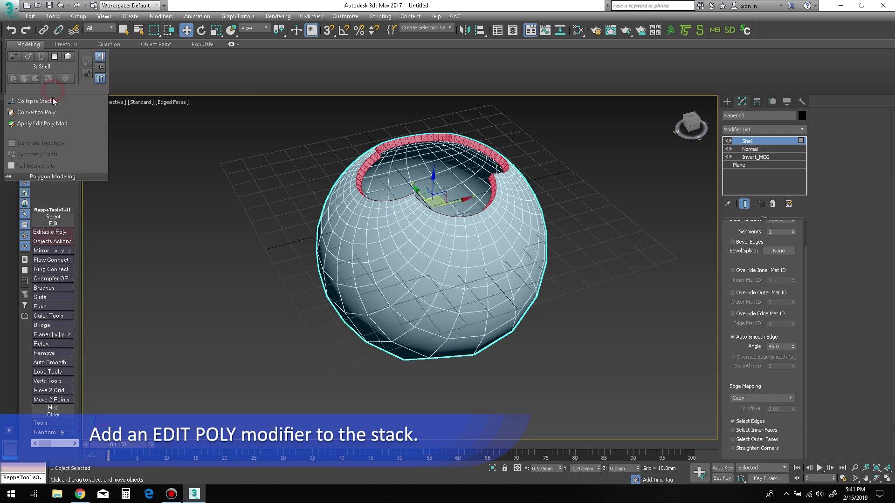
left_click(51, 124)
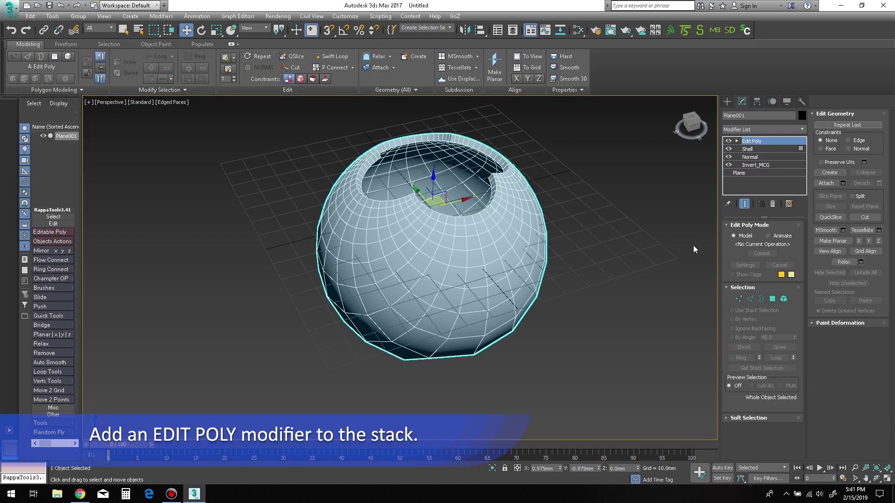
Convert the rim polygon selection to its border edges in Edit Poly and set their crease to 1.0
left_click(772, 299)
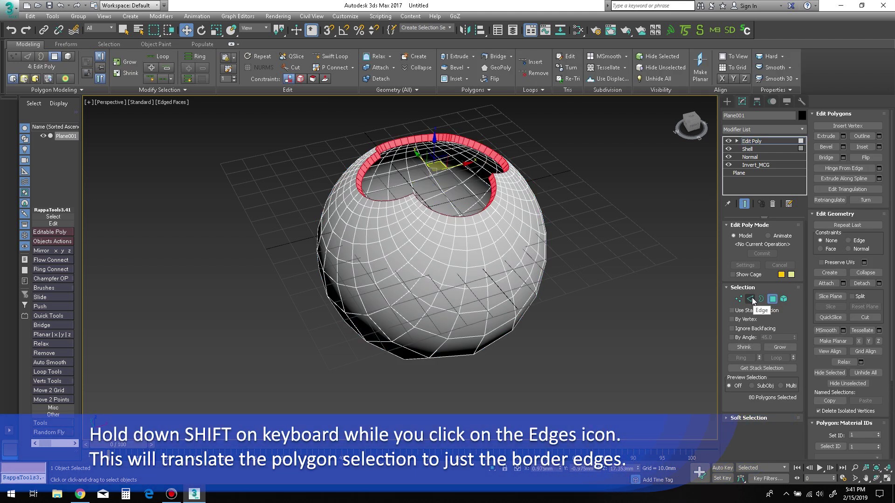
left_click(752, 299, "shift")
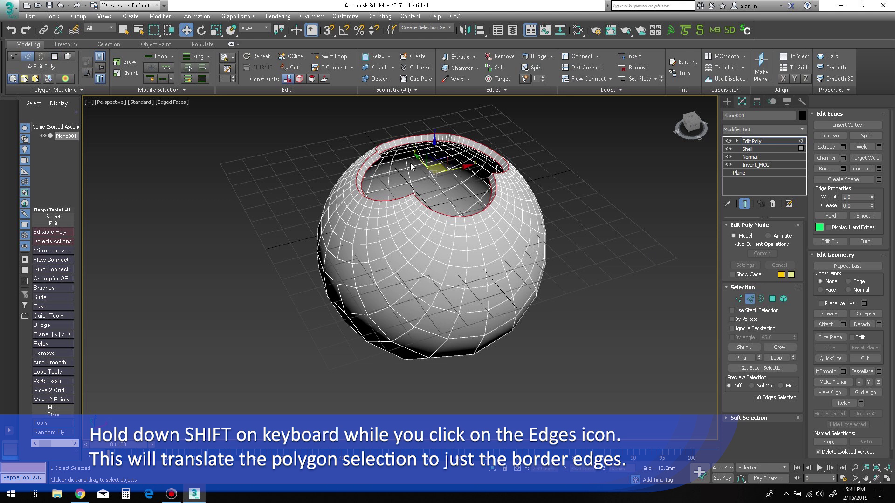
scroll(410, 163, "up", 5)
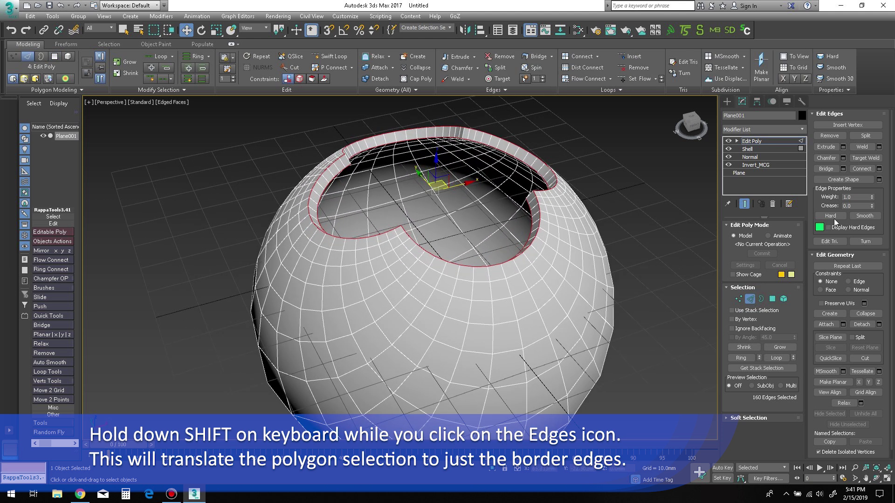
left_click_drag(867, 208, 850, 182)
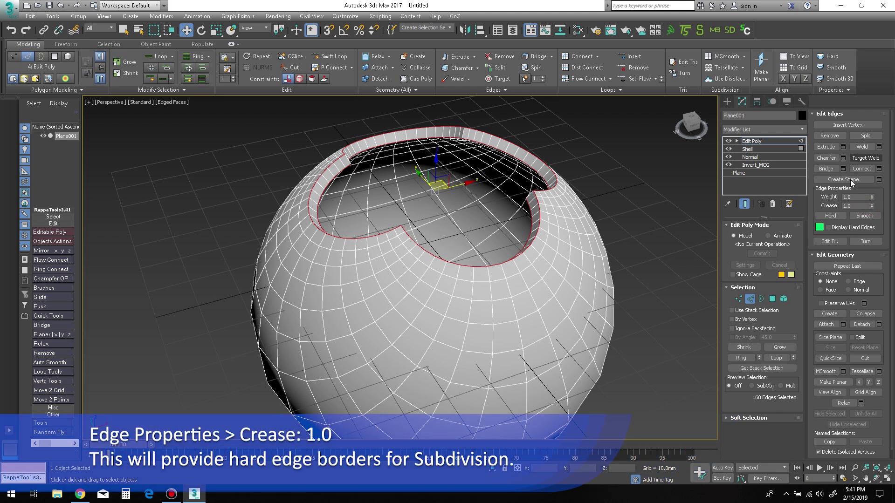
Add an OpenSubdiv modifier to the top of the stack and set its iterations to 3
left_click(800, 129)
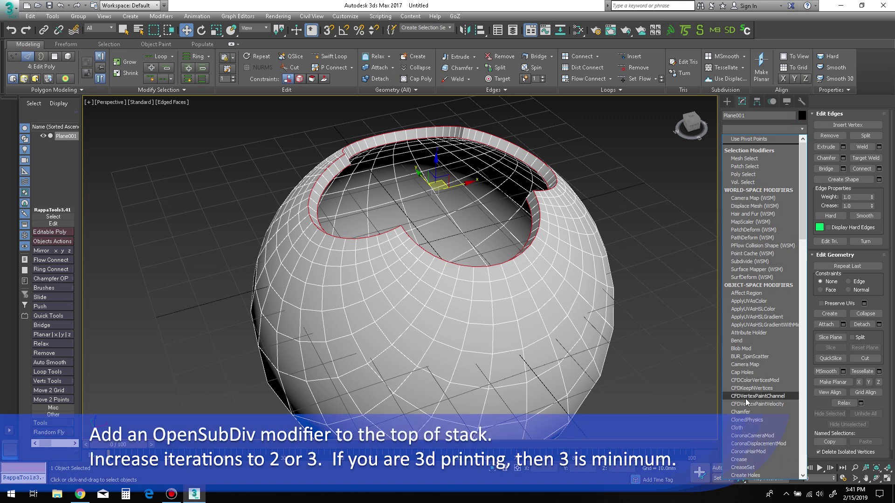
type("o")
key("Return")
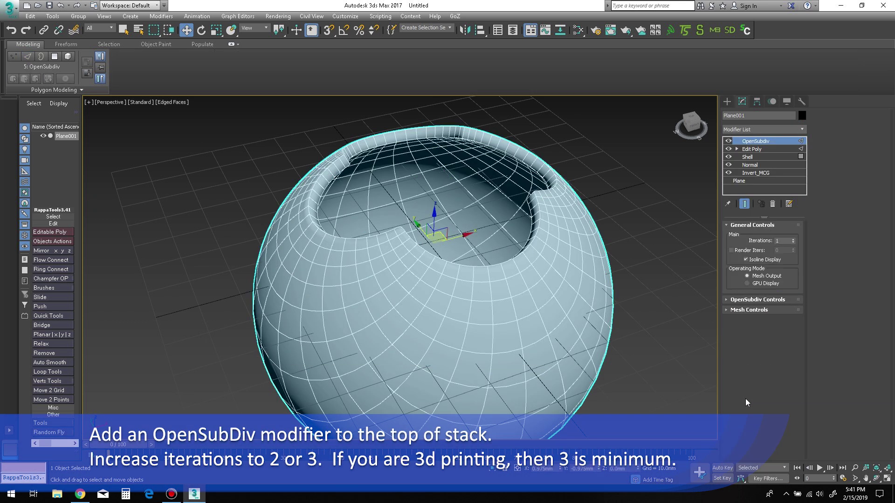
left_click(794, 239)
left_click(794, 239)
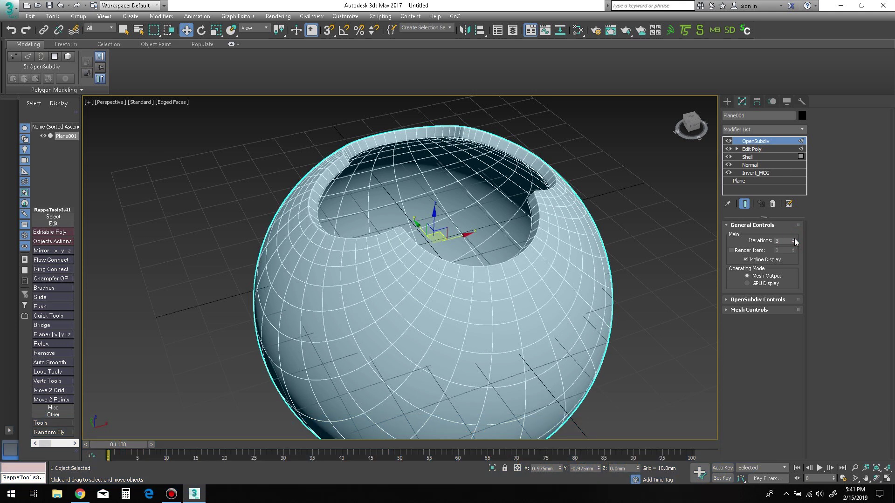
Turn off Isoline Display in OpenSubdiv to inspect the full subdivided mesh, and turn it back on
middle_click_drag(557, 237, 714, 270, "alt")
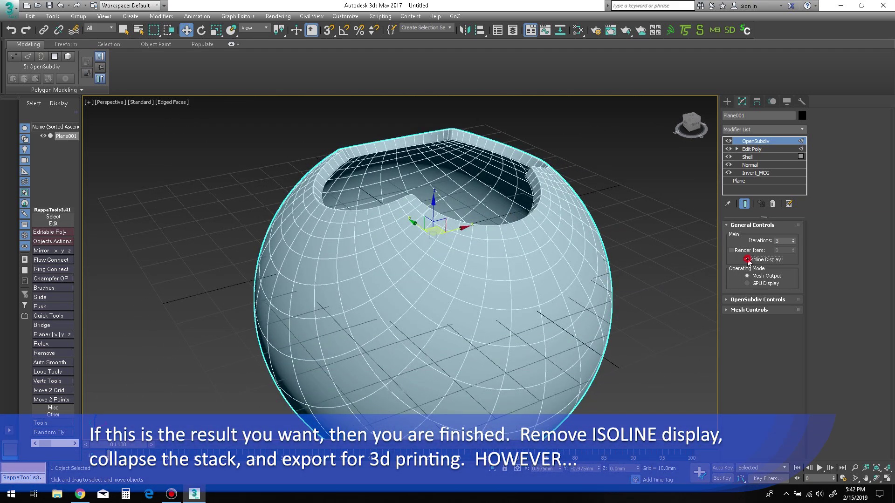
left_click(746, 260)
middle_click_drag(471, 205, 498, 219, "alt")
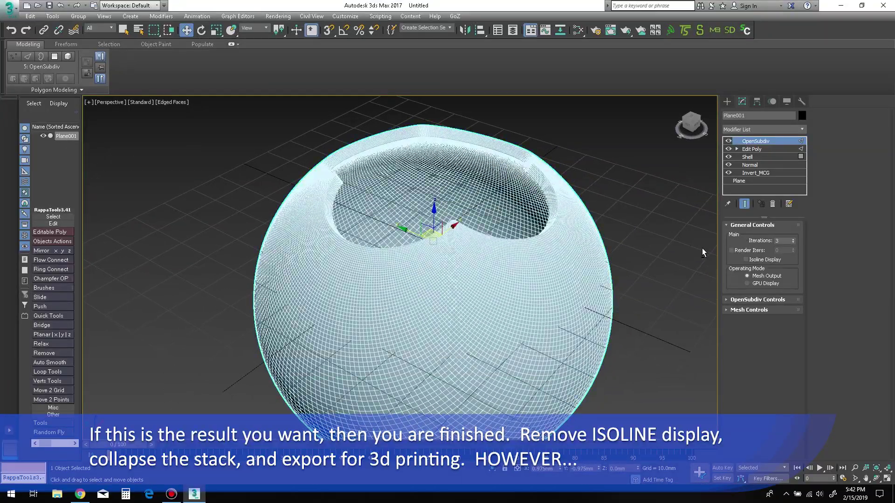
left_click(746, 260)
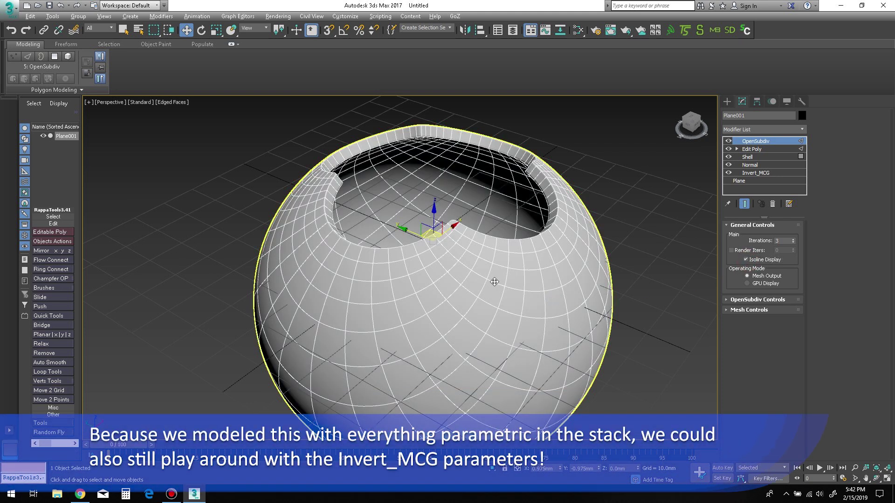
Return to the Invert_MCG modifier beneath the dependent modifiers and raise its z value to 42.8
mouse_move(494, 281)
middle_mouse_down("alt")
mouse_move(476, 212)
mouse_move(532, 316)
mouse_move(506, 250)
middle_mouse_up("alt")
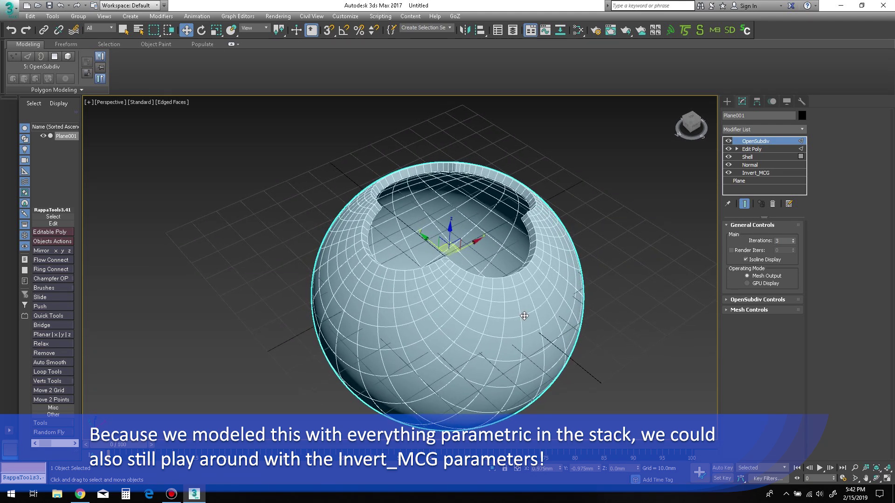
scroll(492, 242, "up", 2)
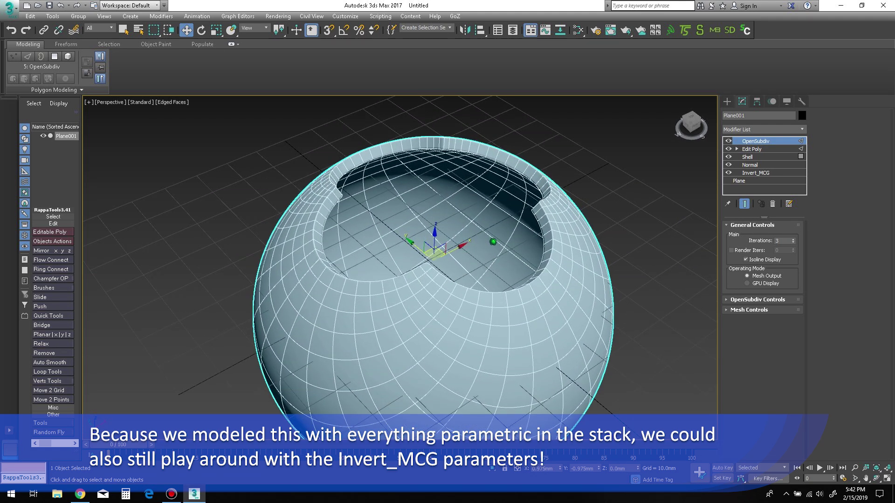
left_click(762, 173)
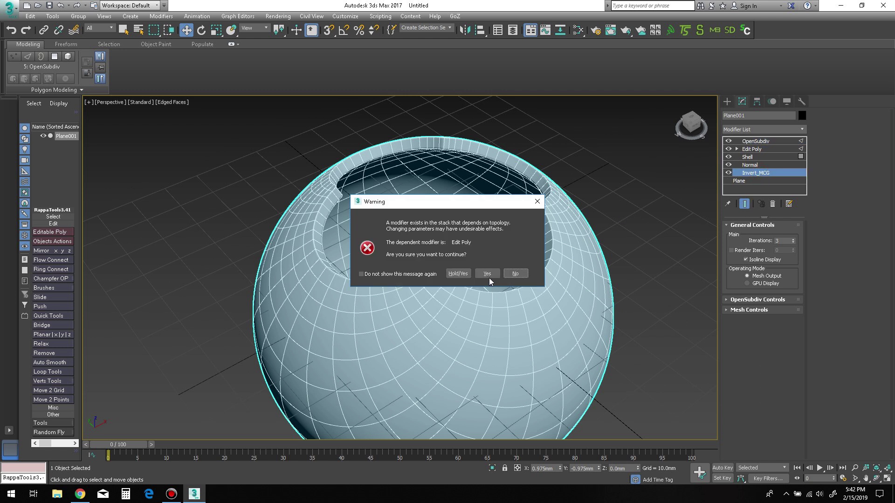
left_click(487, 274)
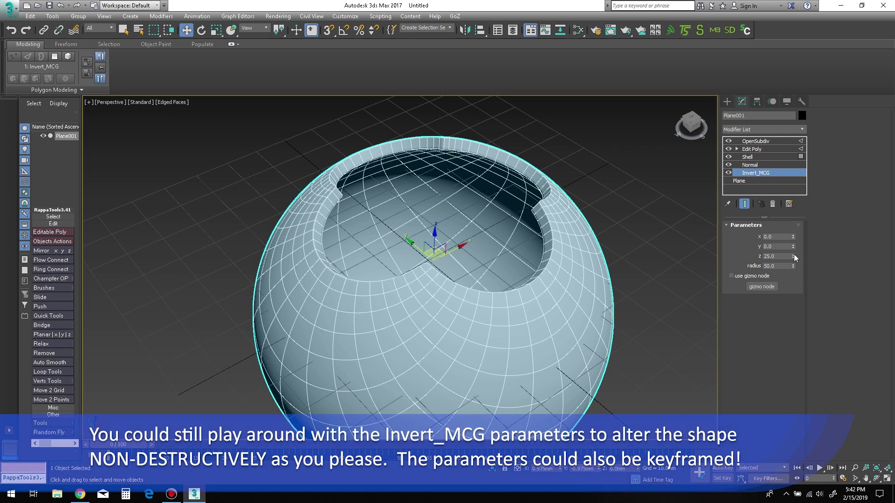
left_click_drag(795, 260, 786, 173)
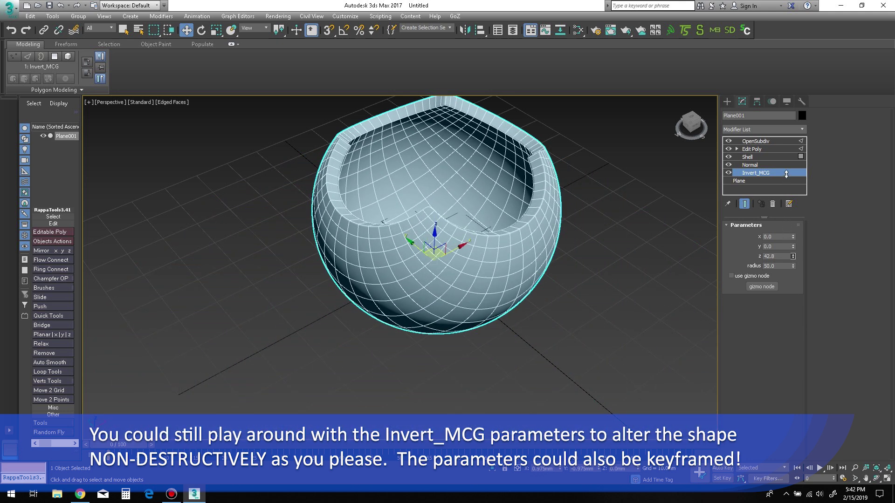
Reduce the Invert_MCG radius to 46.6 to shrink the sphere
middle_click_drag(558, 257, 667, 259, "alt")
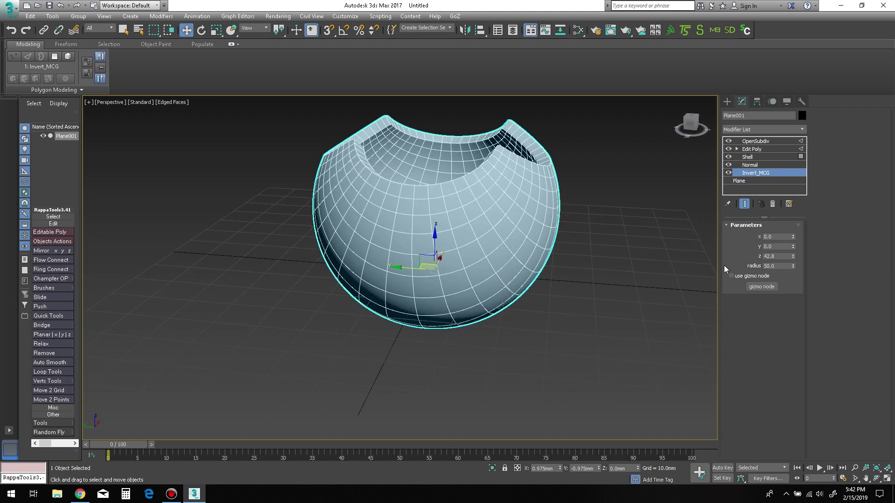
mouse_move(793, 266)
left_mouse_down()
mouse_move(803, 321)
mouse_move(784, 179)
mouse_move(791, 282)
left_mouse_up()
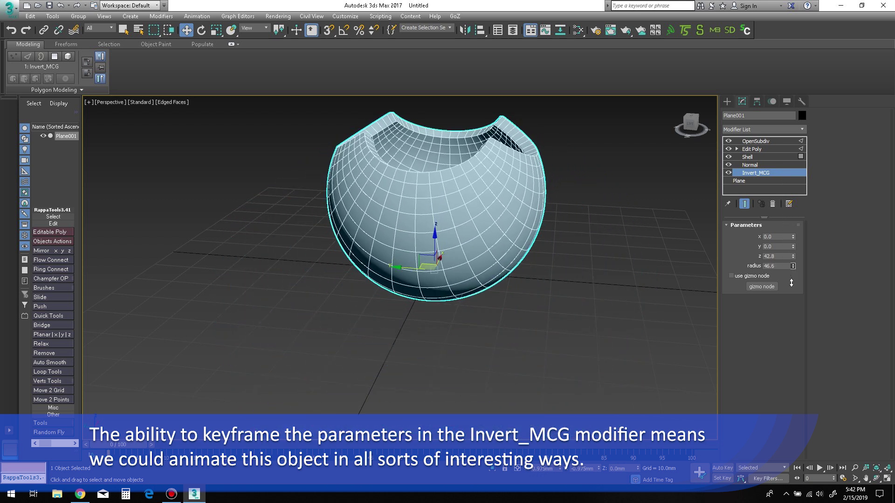
middle_click_drag(511, 186, 527, 247, "alt")
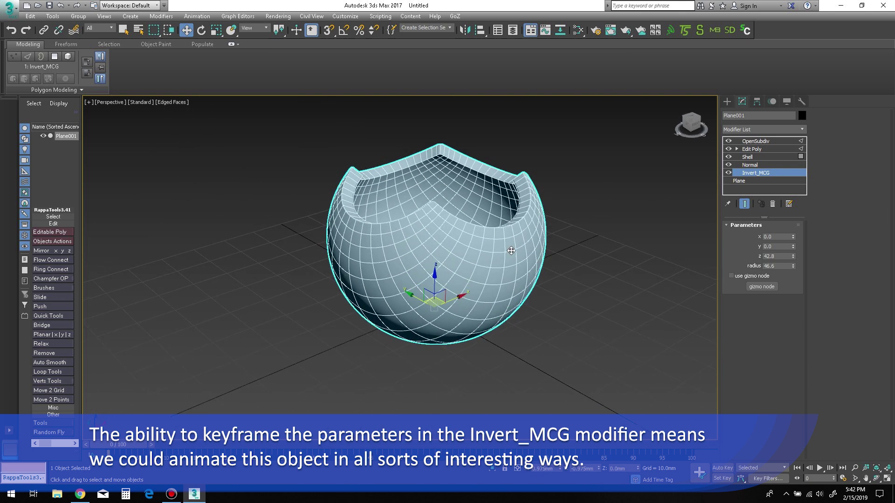
Try shifting the Invert_MCG x value to -46.8 and altering its y value, undoing each change
left_click_drag(793, 237, 793, 454)
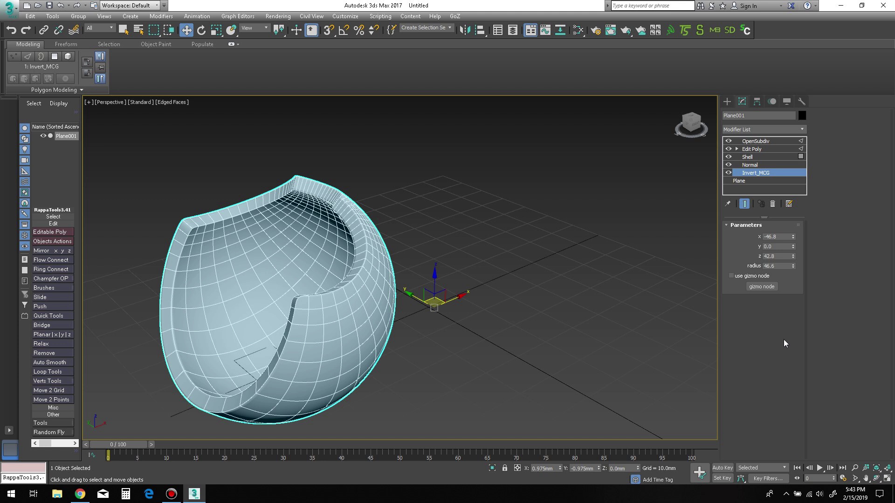
key("ctrl+z")
left_click_drag(793, 248, 821, 455)
key("ctrl+z")
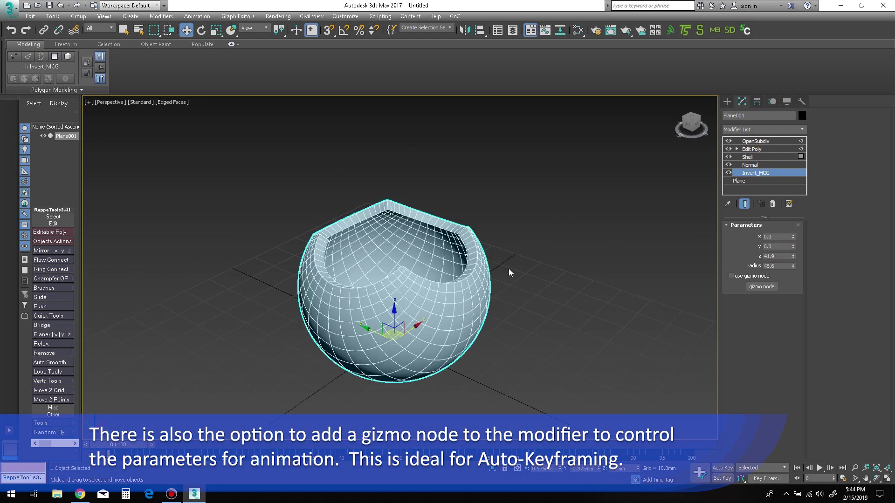
Create a small Dummy helper on the grid beside the sphere
left_click(727, 102)
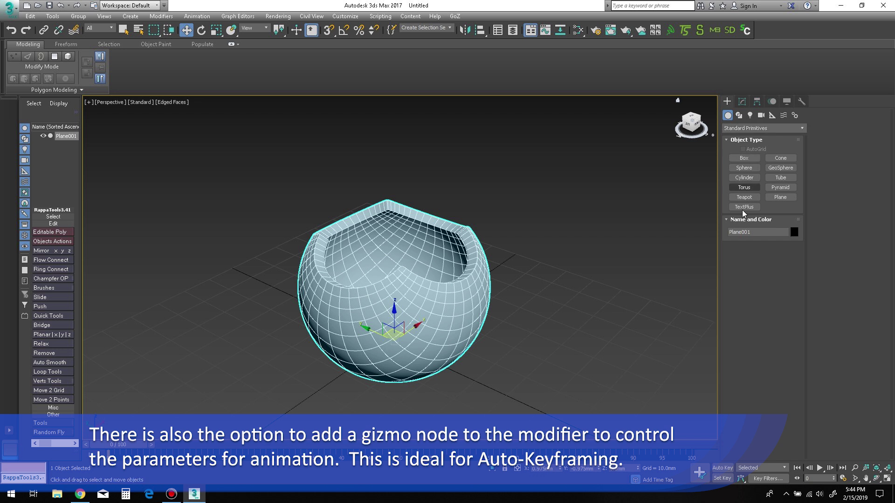
left_click(762, 116)
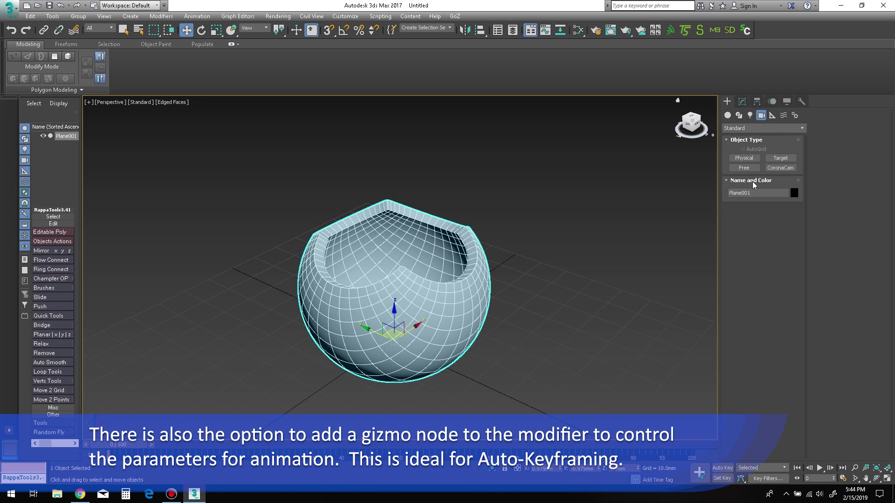
left_click(772, 117)
left_click(743, 158)
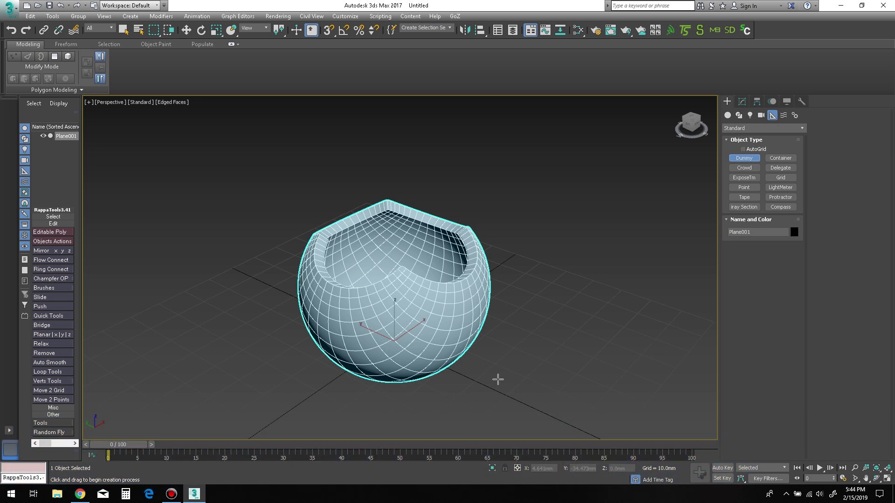
left_click_drag(498, 380, 511, 395)
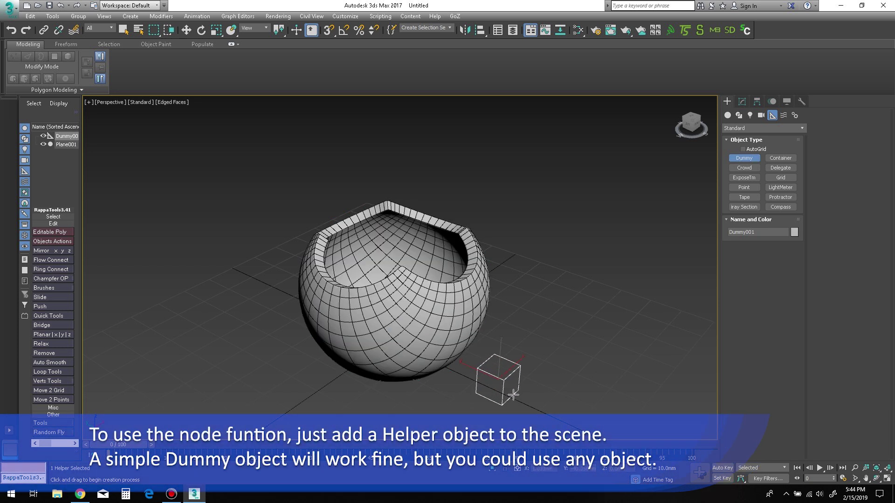
Enable the use gizmo node option in the sphere's Invert_MCG modifier and assign Dummy001 as its gizmo node
left_click(746, 101)
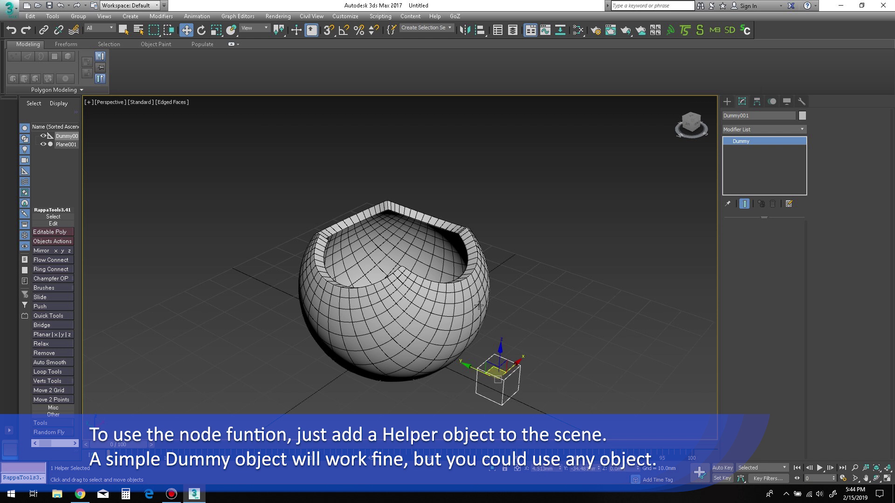
left_click(462, 296)
left_click(761, 173)
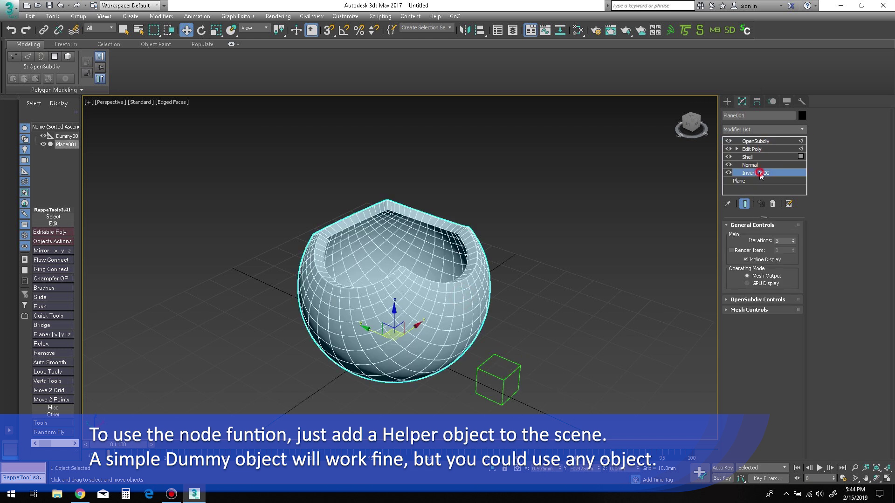
left_click(487, 274)
left_click(731, 276)
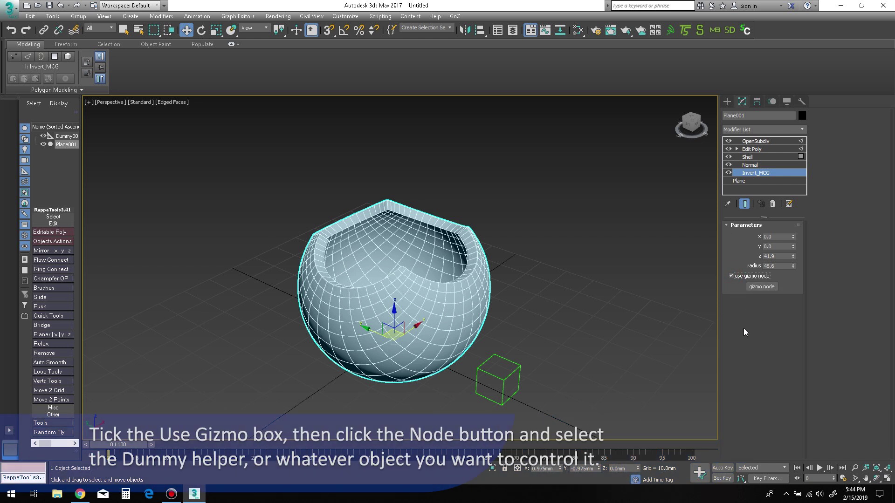
left_click(760, 287)
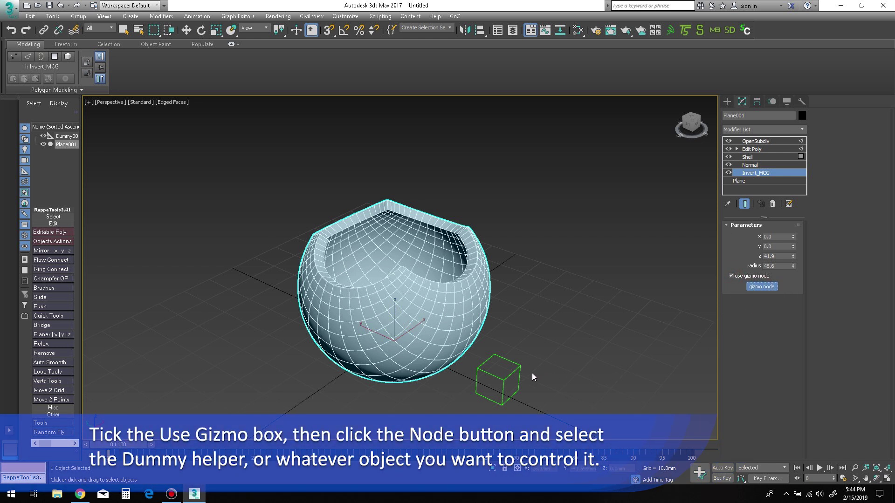
left_click(507, 377)
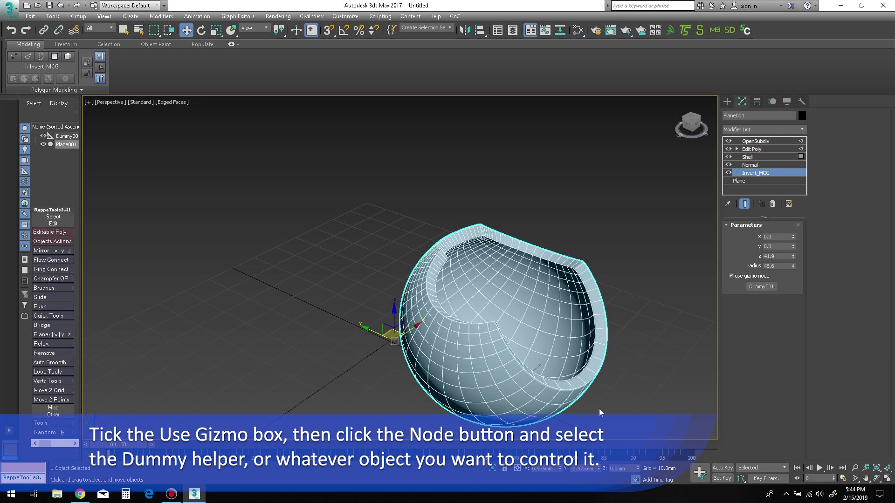
Select the Dummy helper and move it around the scene to reshape the inverted sphere
middle_click_drag(599, 409, 547, 366, "alt")
left_click(514, 371)
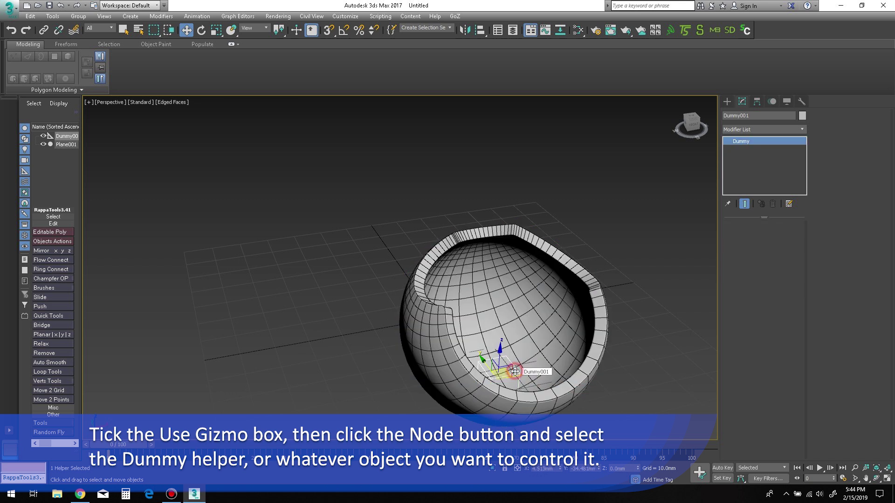
left_click_drag(476, 355, 440, 419)
middle_click_drag(462, 391, 467, 284)
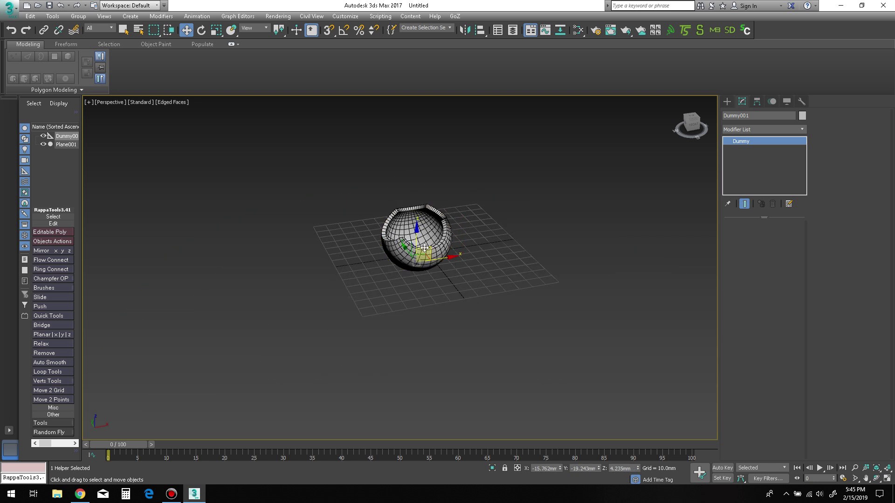
left_click_drag(477, 227, 448, 259)
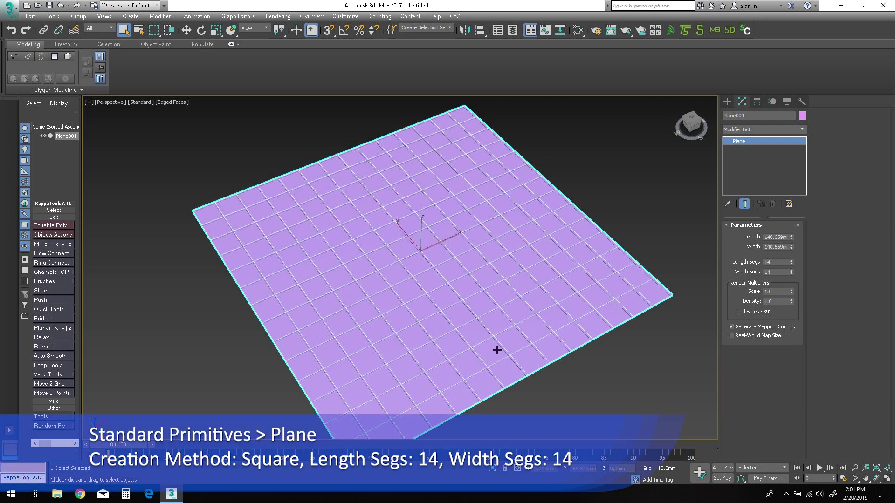
Apply an Edit Poly modifier to the new plane with 14 by 14 segments
mouse_move(497, 350)
middle_mouse_down("alt")
mouse_move(507, 336)
mouse_move(501, 326)
mouse_move(489, 337)
middle_mouse_up("alt")
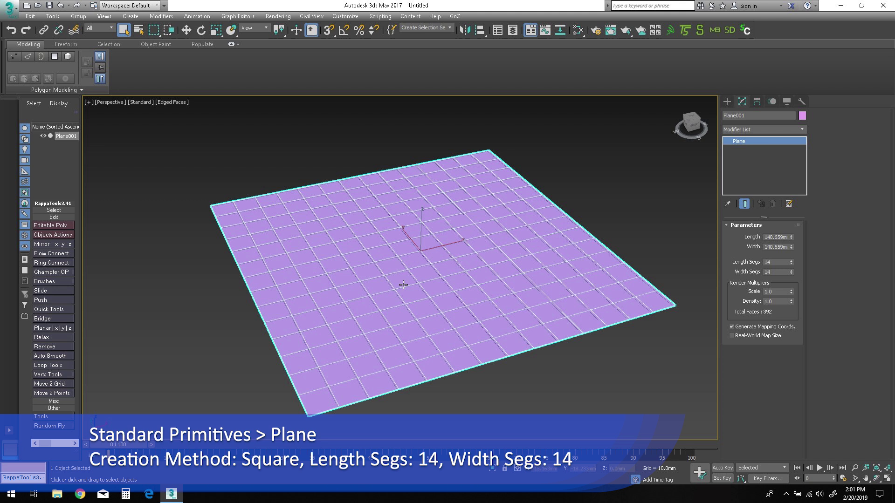
scroll(403, 285, "down", 3)
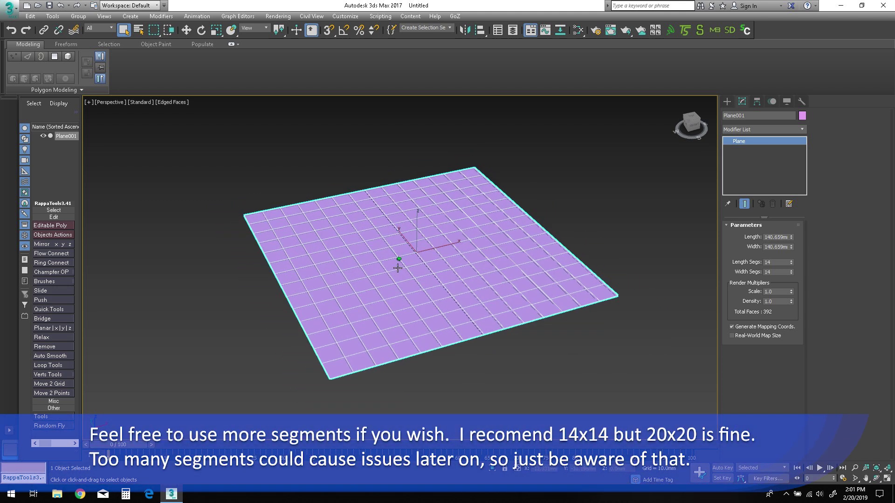
left_click(81, 91)
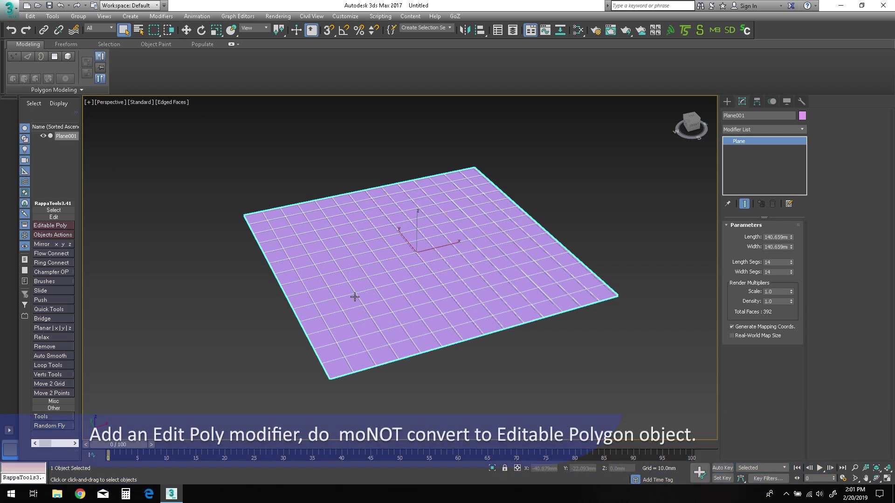
left_click(71, 90)
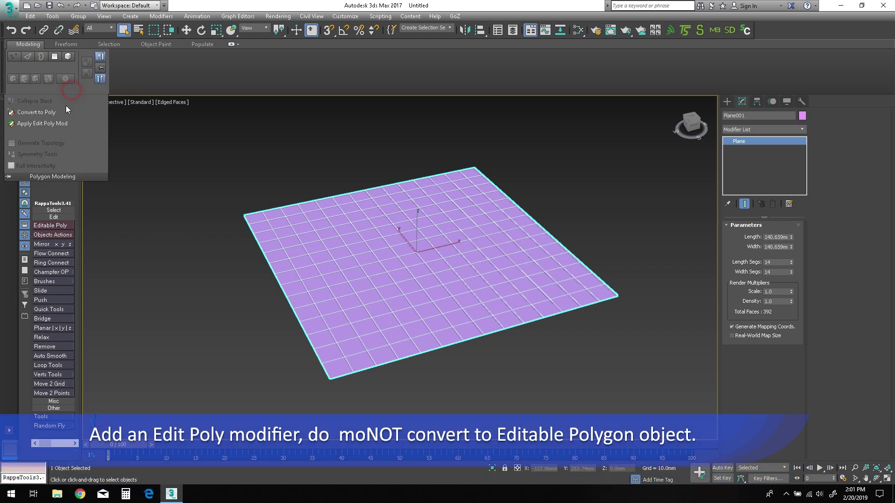
left_click(52, 124)
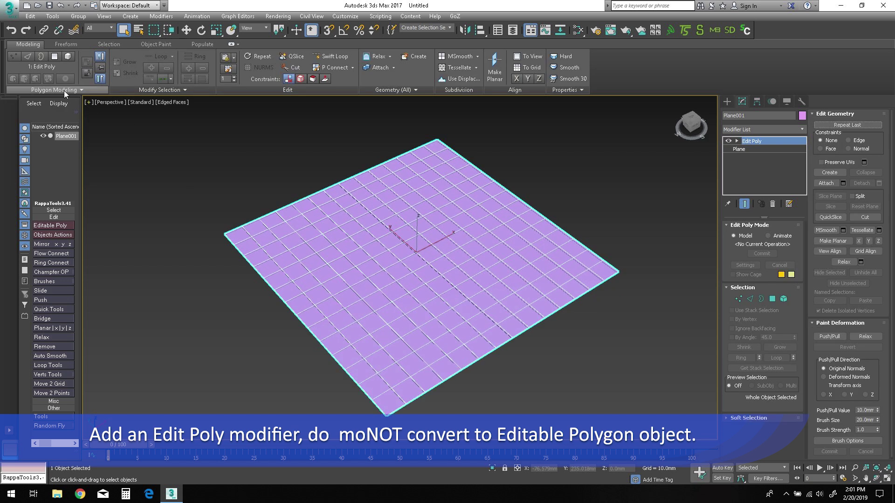
Generate the Skin topology pattern on the plane and set the Edit Poly mode to Animate
left_click(63, 90)
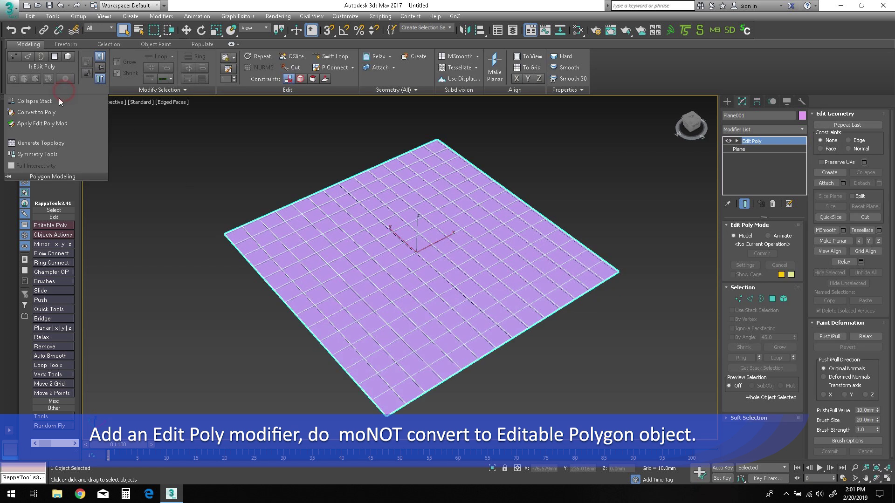
left_click(47, 146)
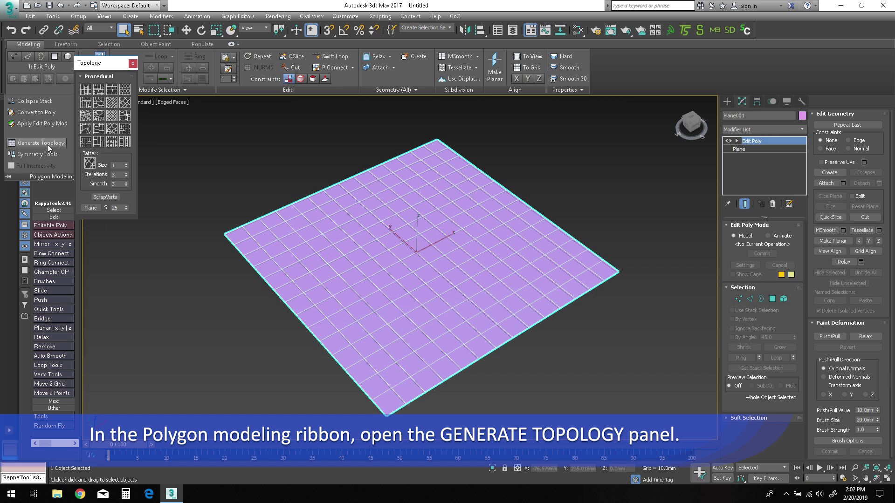
left_click_drag(101, 65, 184, 166)
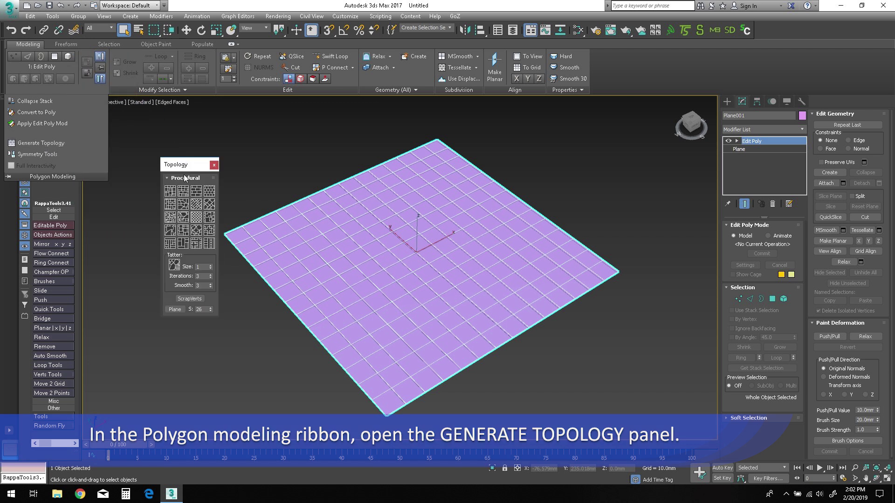
left_click(171, 217)
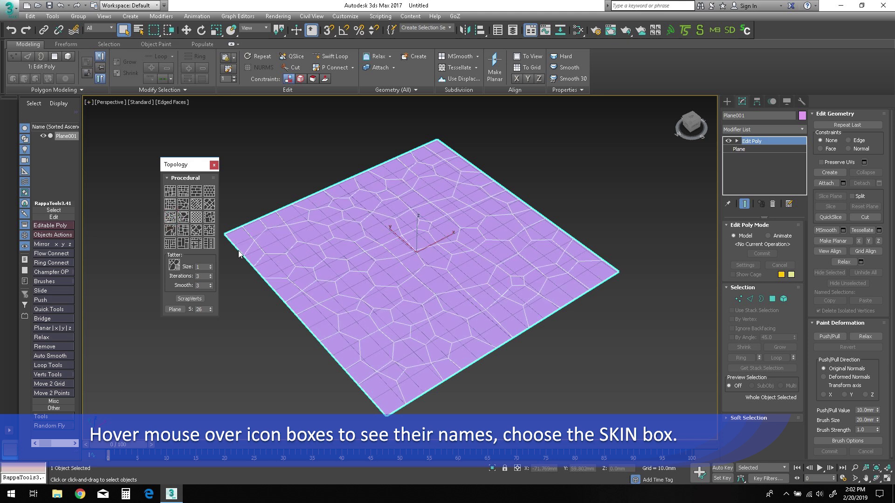
mouse_move(371, 266)
middle_mouse_down("alt")
mouse_move(362, 296)
mouse_move(341, 279)
mouse_move(371, 268)
middle_mouse_up("alt")
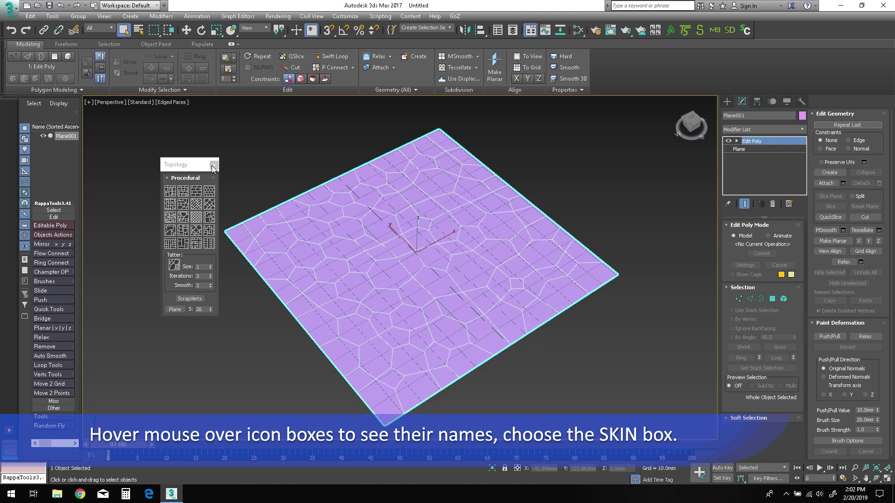
left_click(213, 166)
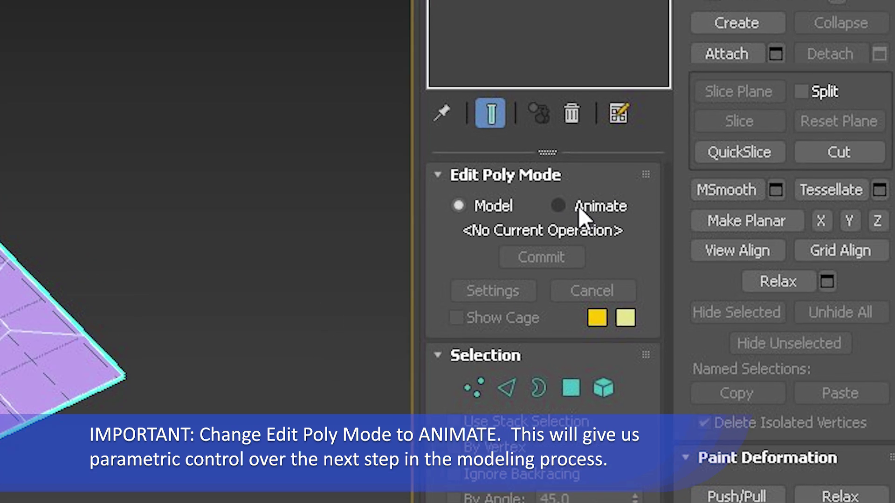
left_click(558, 205)
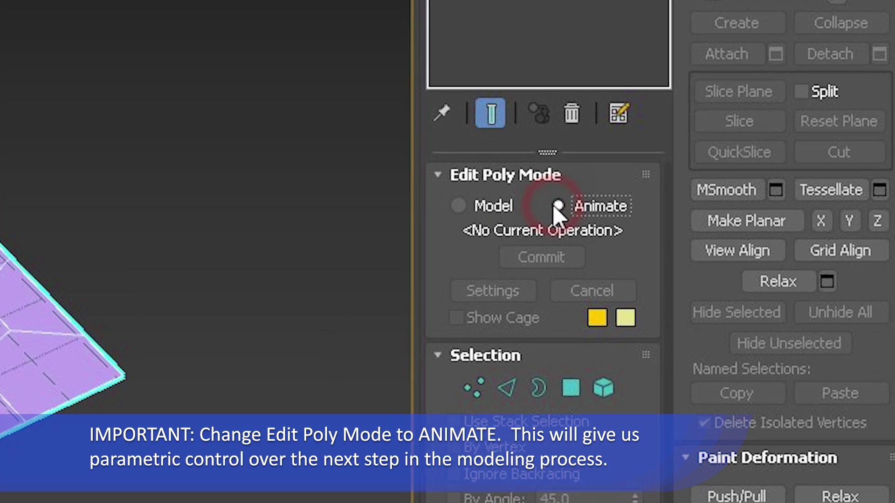